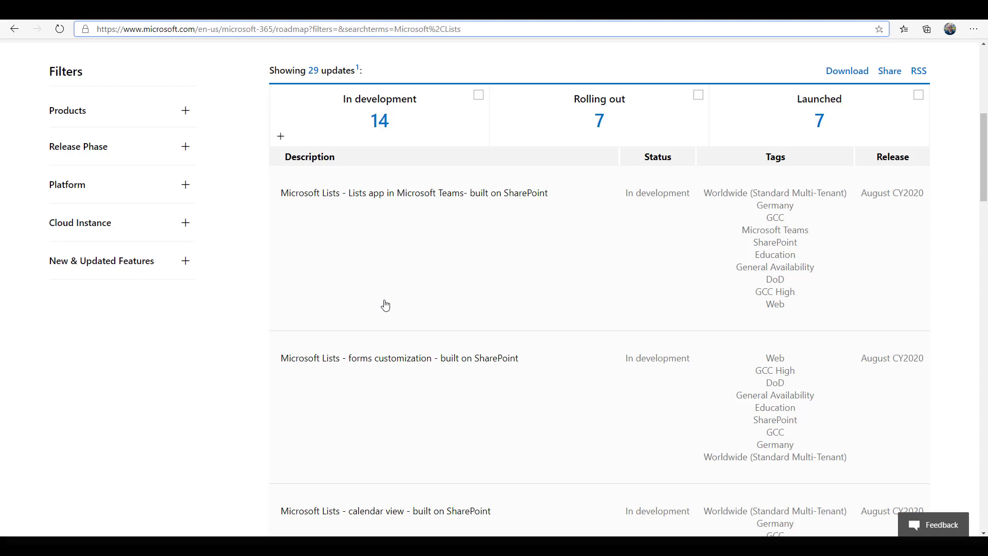
# Scroll through the Microsoft Lists home page and return to the Lists tab.
pyautogui.scroll(-4, 419, 289)
pyautogui.scroll(-20, 424, 288)
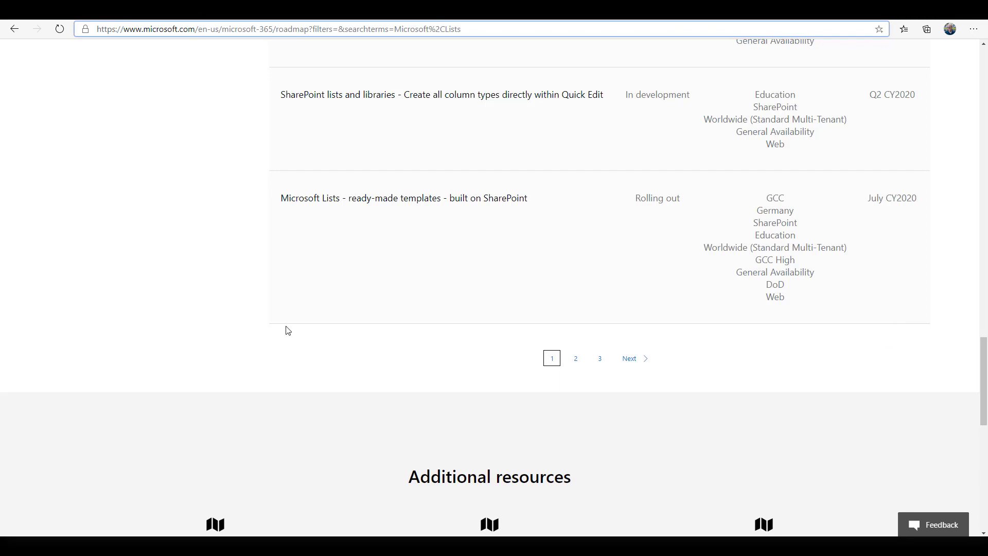
pyautogui.scroll(9, 288, 330)
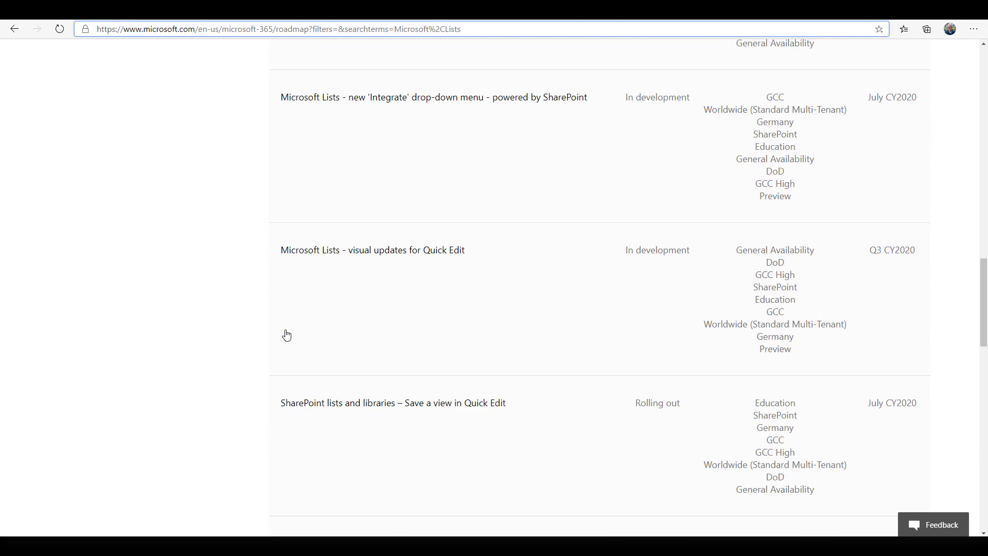
pyautogui.scroll(2, 286, 335)
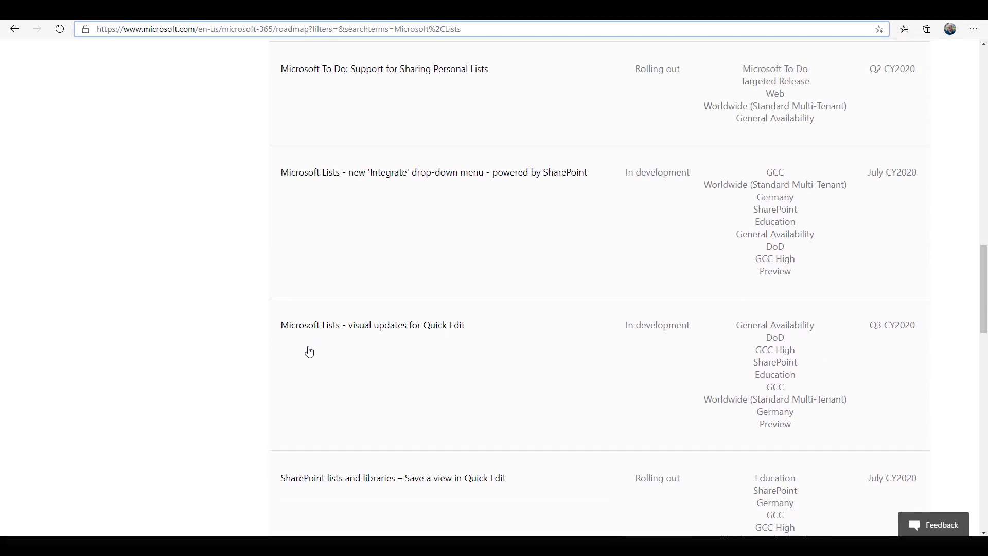
pyautogui.scroll(10, 309, 352)
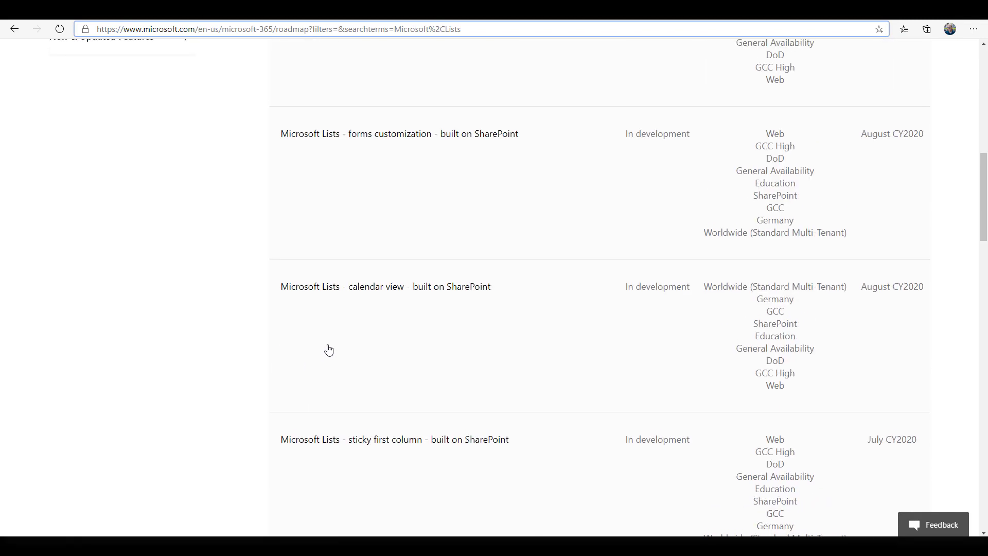
pyautogui.scroll(2, 329, 351)
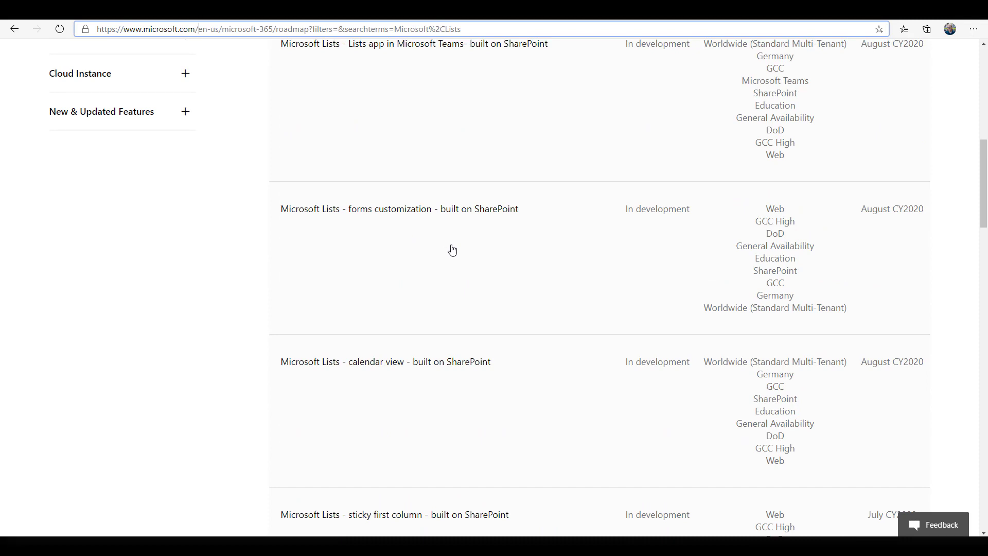
pyautogui.scroll(3, 453, 252)
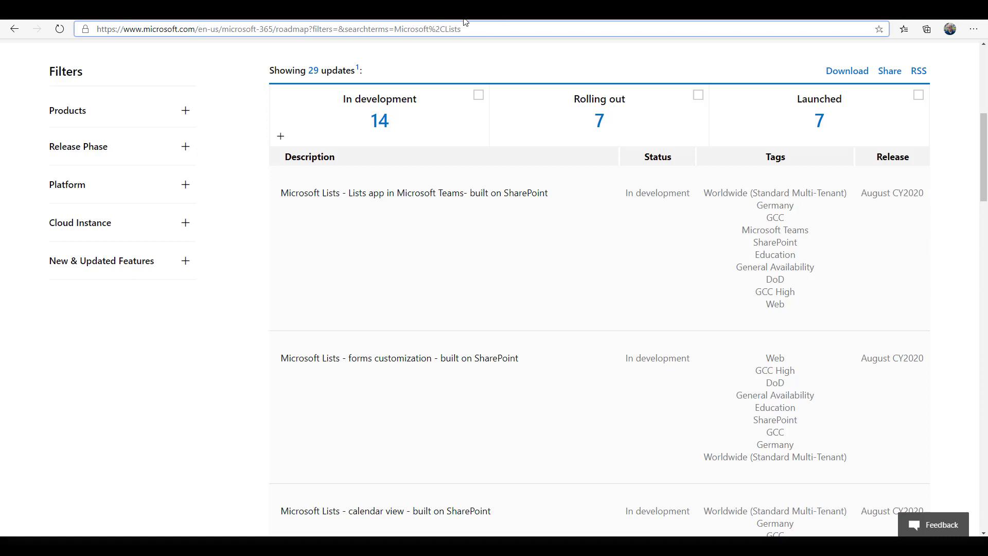
pyautogui.click(446, 10)
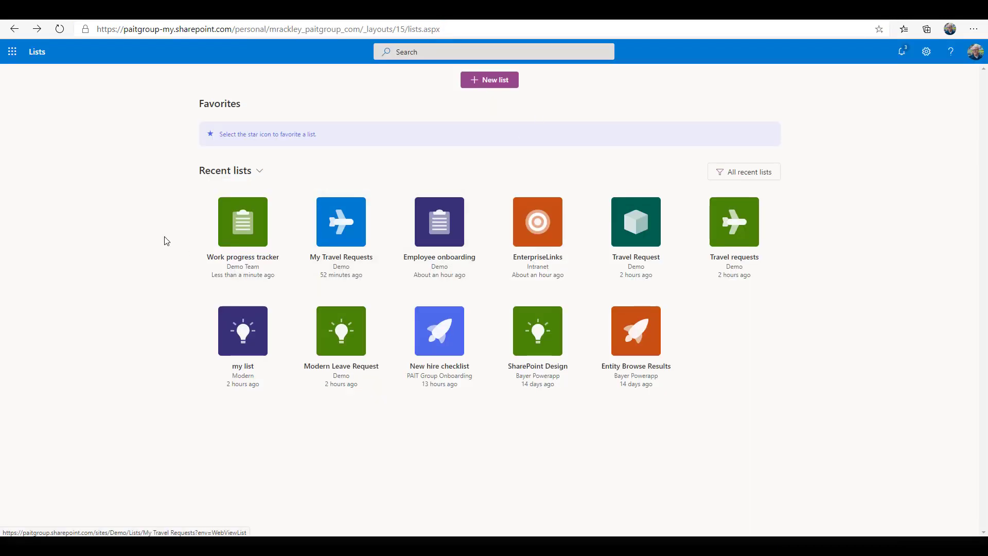
# Search the full Microsoft 365 apps list for 'Lists'.
pyautogui.click(13, 57)
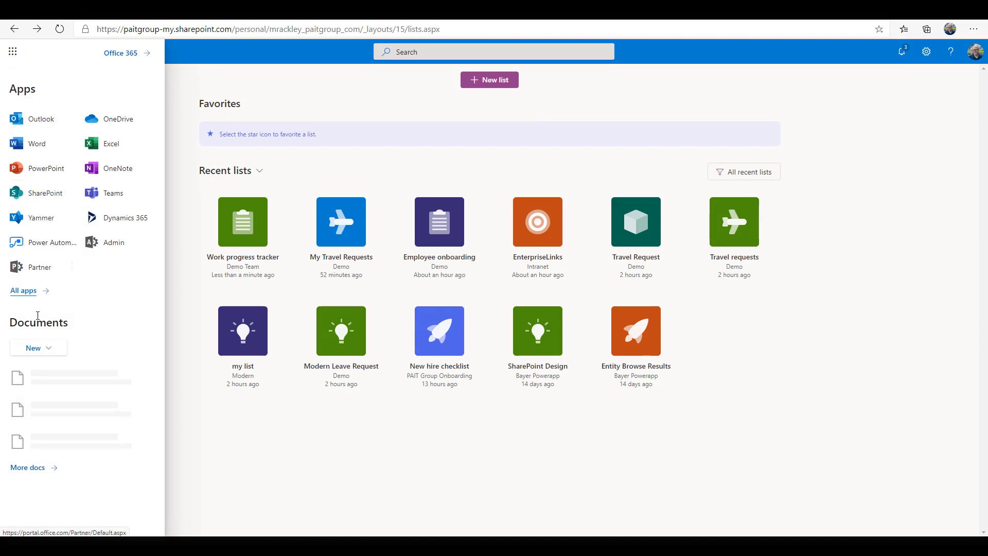
pyautogui.click(19, 292)
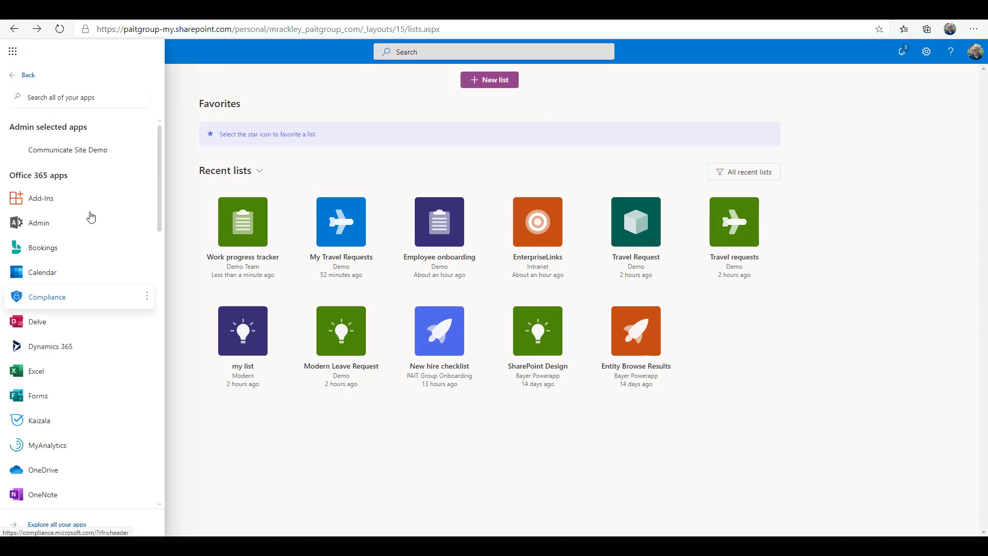
pyautogui.click(85, 102)
pyautogui.write('Lists')
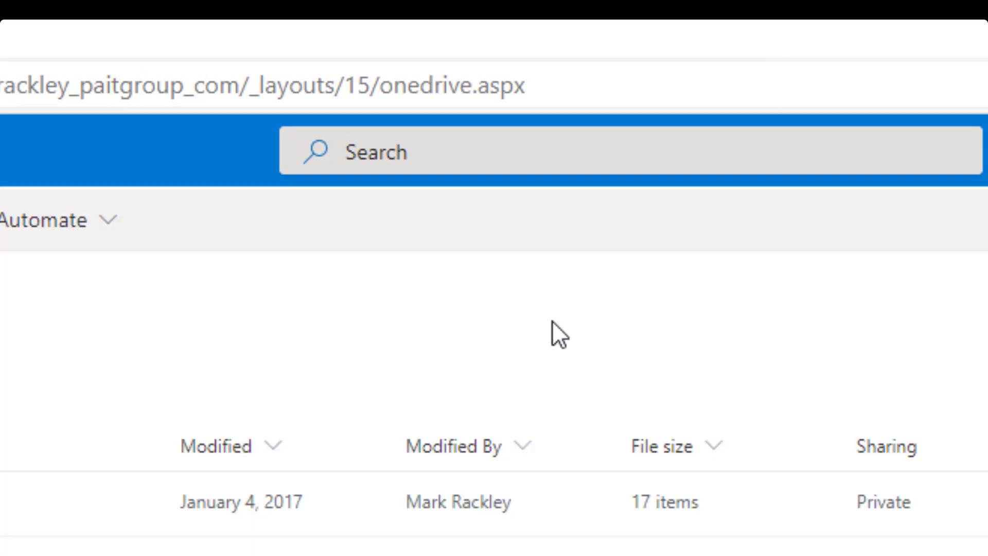
# Change 'onedrive' to 'lists' in the address to reload the Microsoft Lists home page.
pyautogui.doubleClick(404, 85)
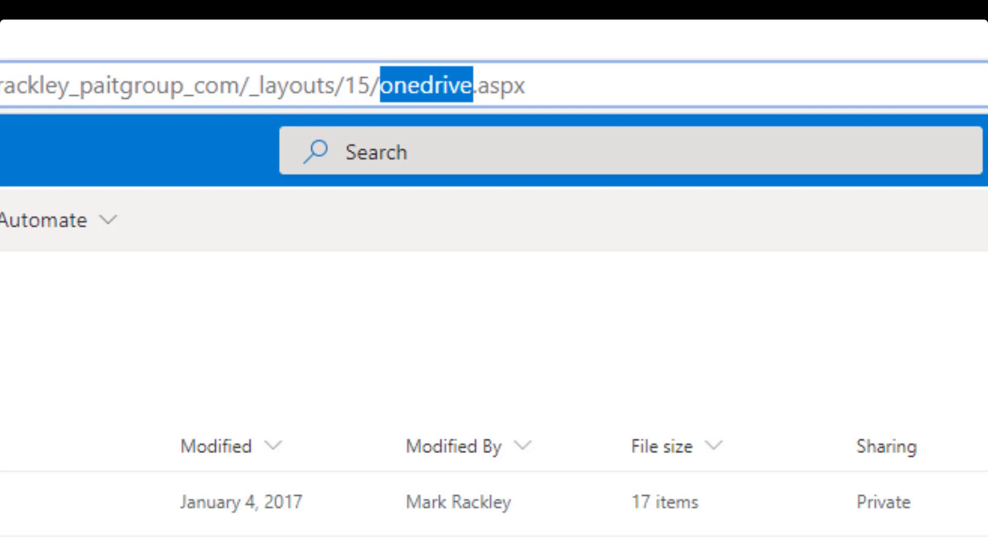
pyautogui.write('lists')
pyautogui.press('Return')
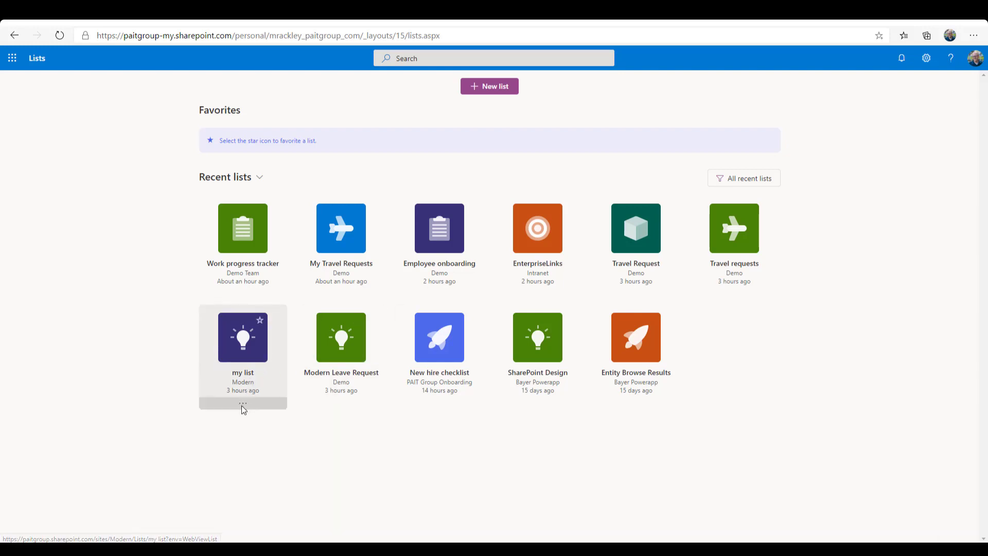
# Customize 'my list' with a cube icon and dark purple colour, and save it.
pyautogui.click(243, 404)
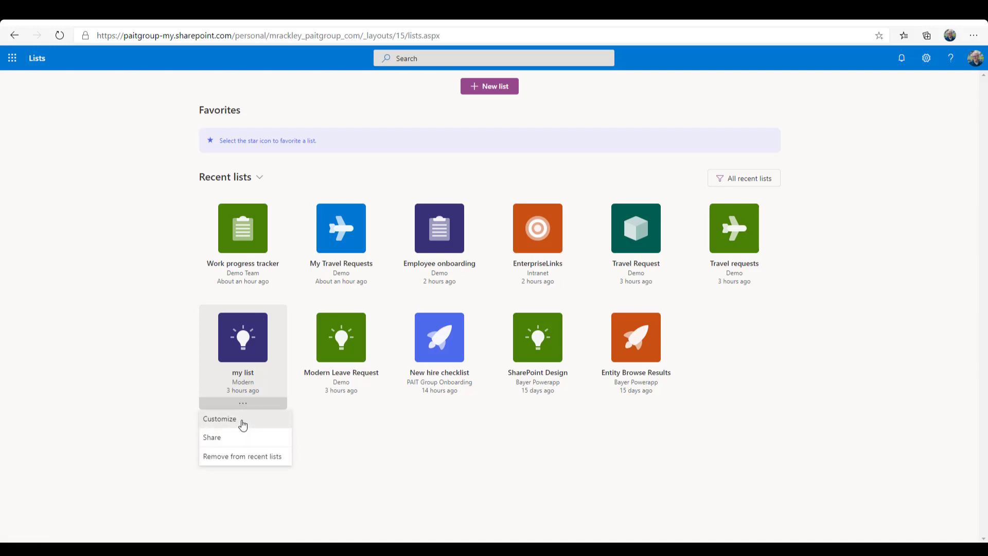
pyautogui.click(243, 425)
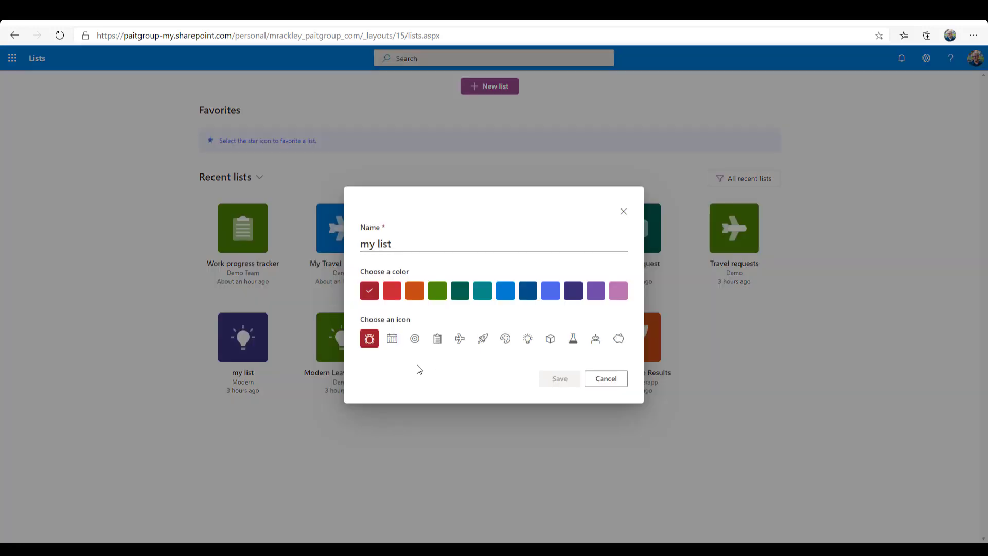
pyautogui.click(550, 339)
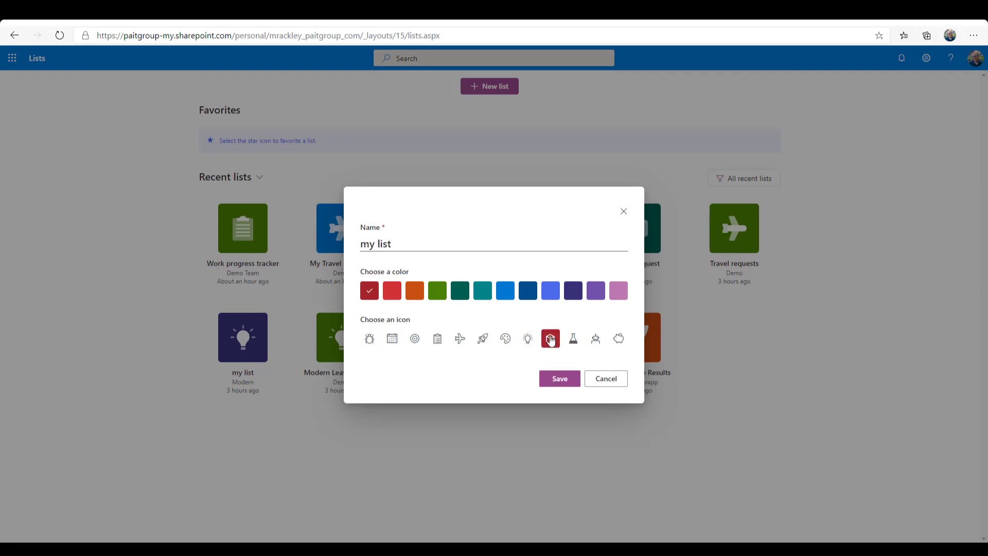
pyautogui.click(573, 290)
pyautogui.click(560, 379)
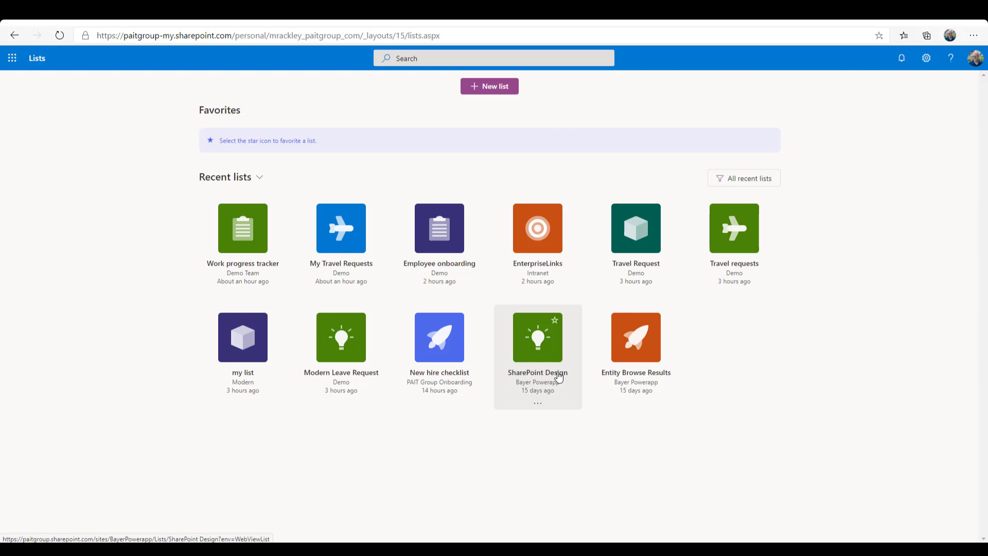
# Start a new list, compare the Issue tracker and Employee onboarding templates, and use Issue tracker.
pyautogui.click(505, 87)
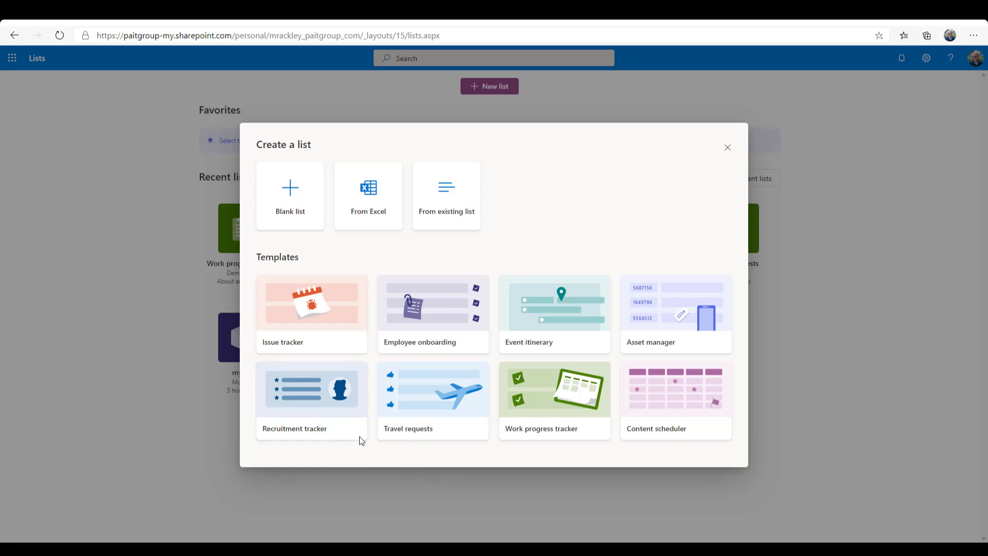
pyautogui.click(309, 316)
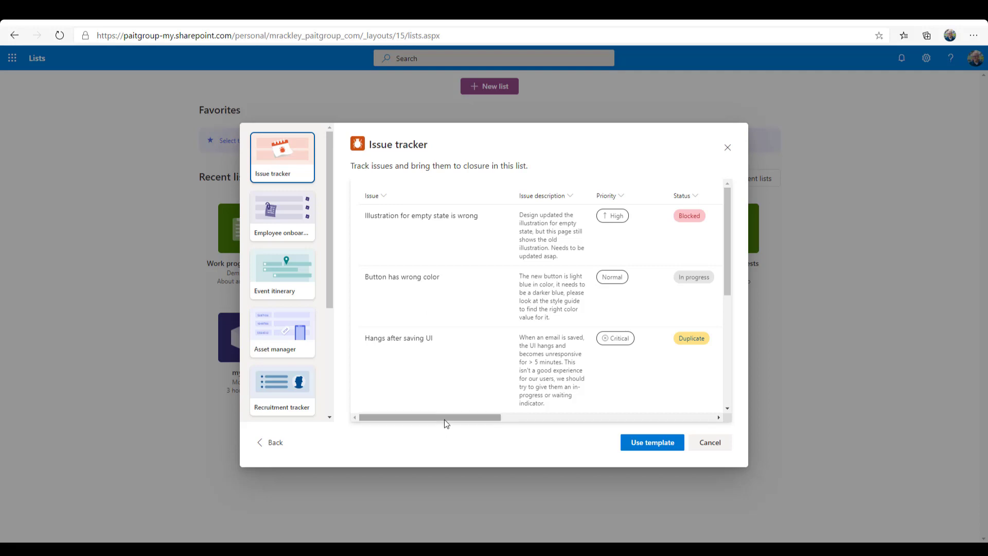
pyautogui.moveTo(444, 419); pyautogui.dragTo(516, 419)
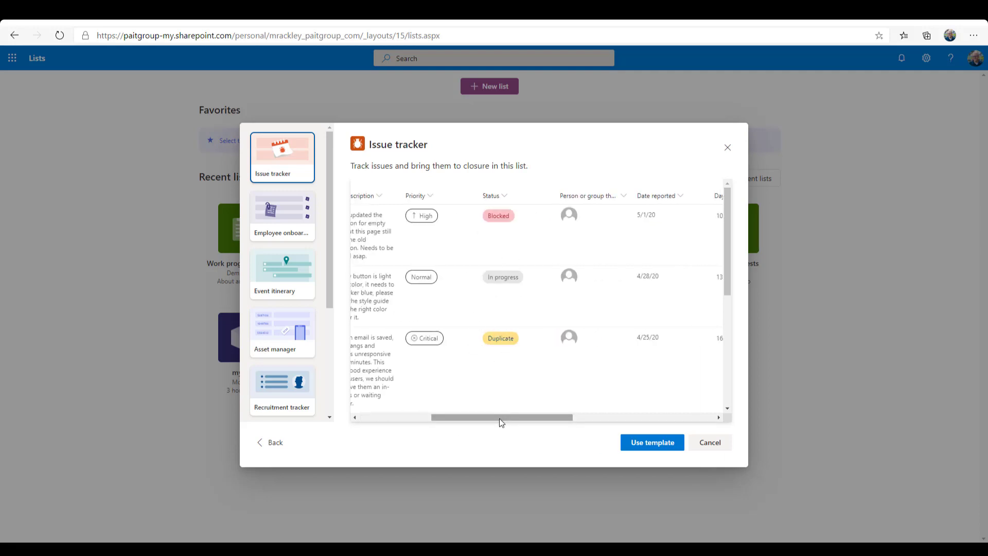
pyautogui.moveTo(499, 418); pyautogui.dragTo(340, 229)
pyautogui.click(280, 213)
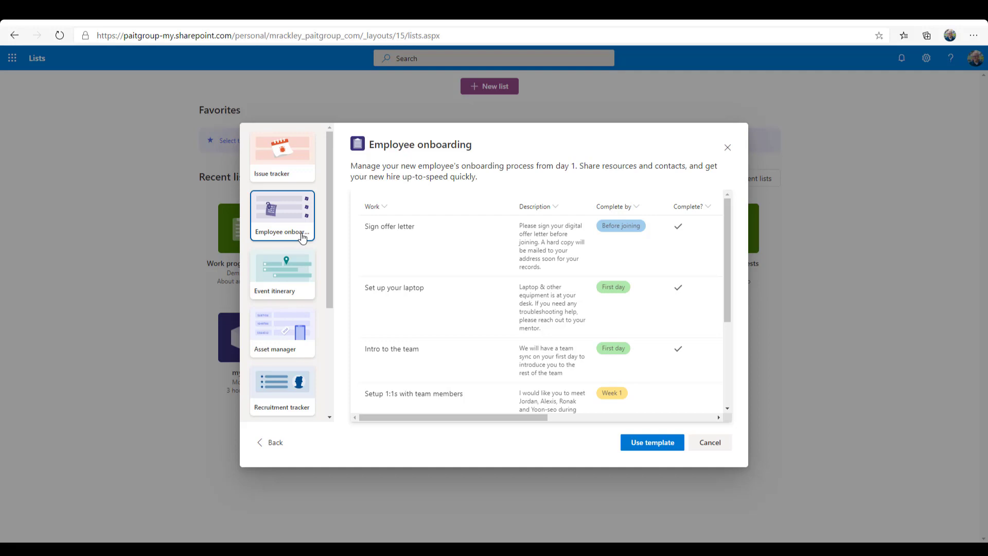
pyautogui.click(269, 163)
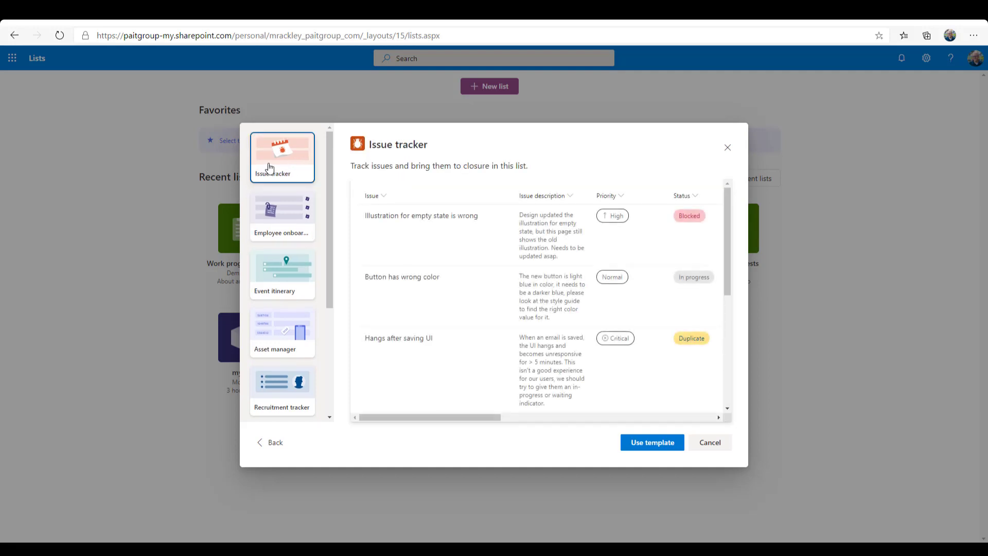
pyautogui.click(653, 443)
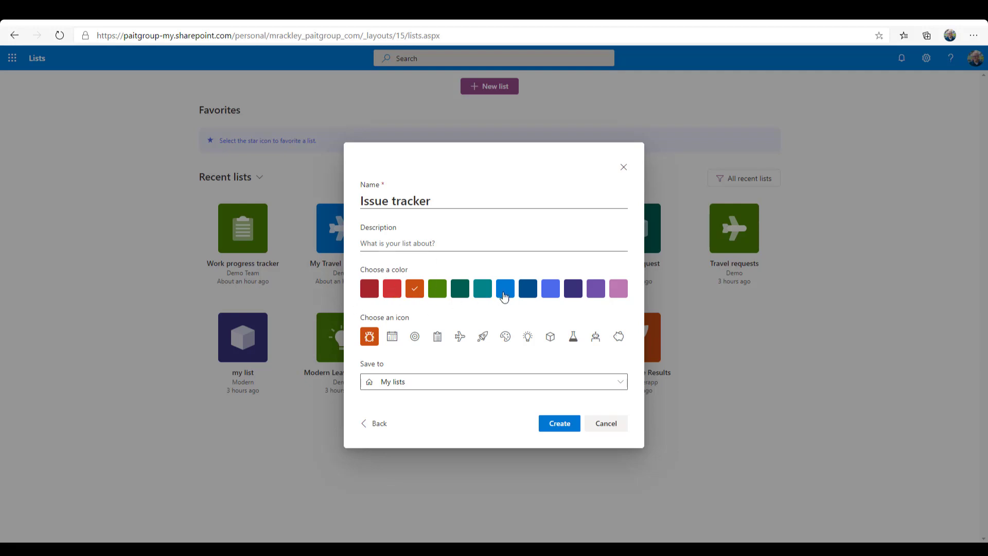
# Make the new Issue tracker list dark blue and browse the Save to site options.
pyautogui.click(528, 293)
pyautogui.click(431, 388)
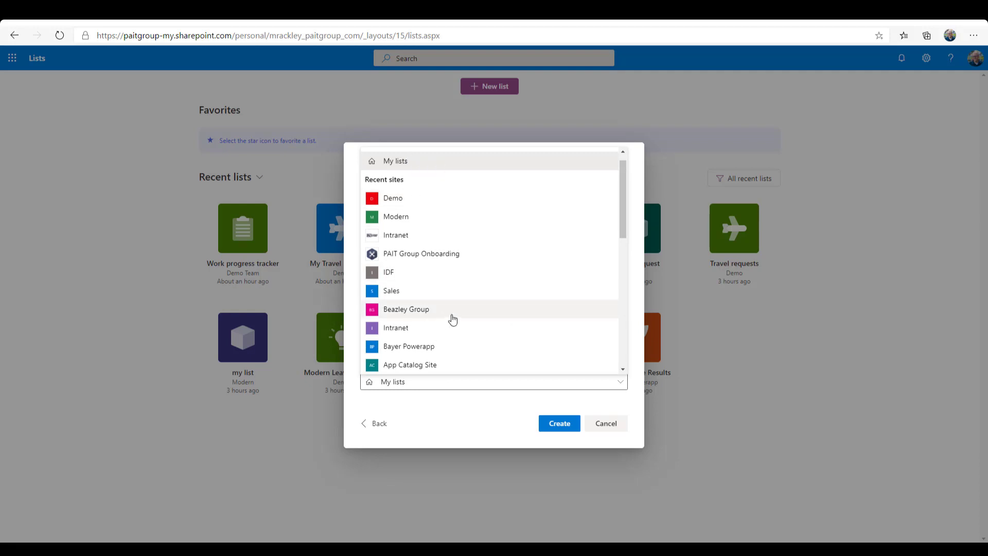
pyautogui.scroll(-2, 459, 317)
pyautogui.scroll(-5, 460, 316)
pyautogui.scroll(8, 460, 317)
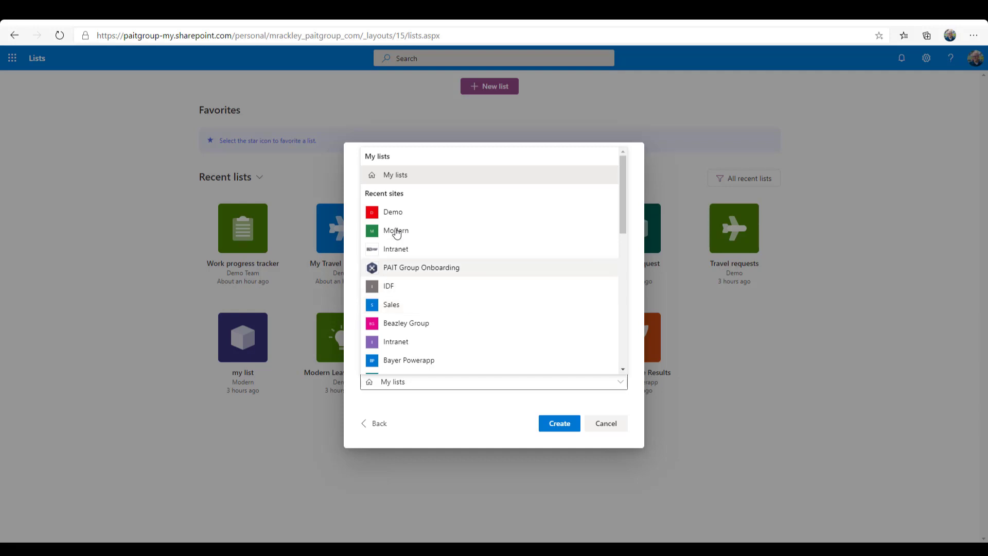
# Create the Issue tracker list in My lists, then switch to OneDrive.
pyautogui.click(558, 424)
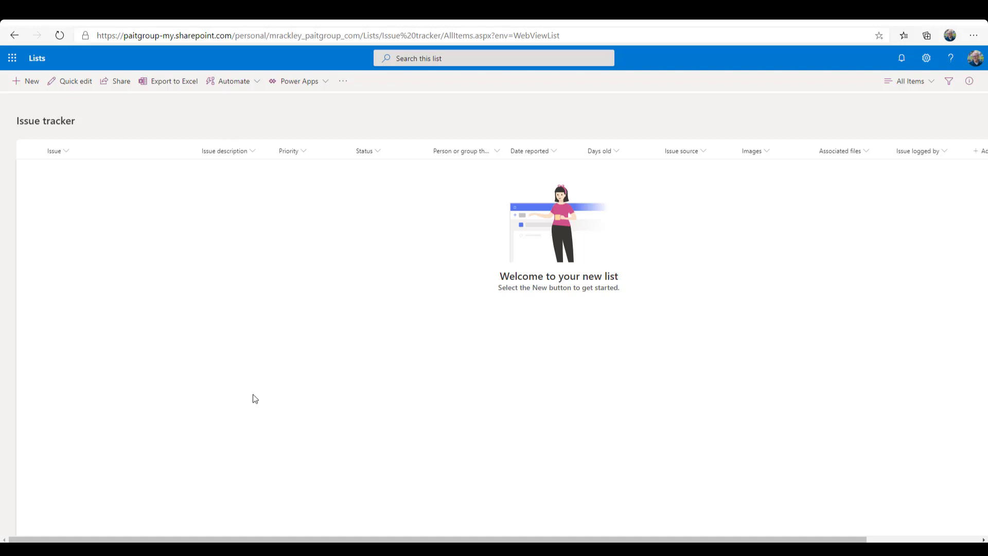
pyautogui.click(17, 60)
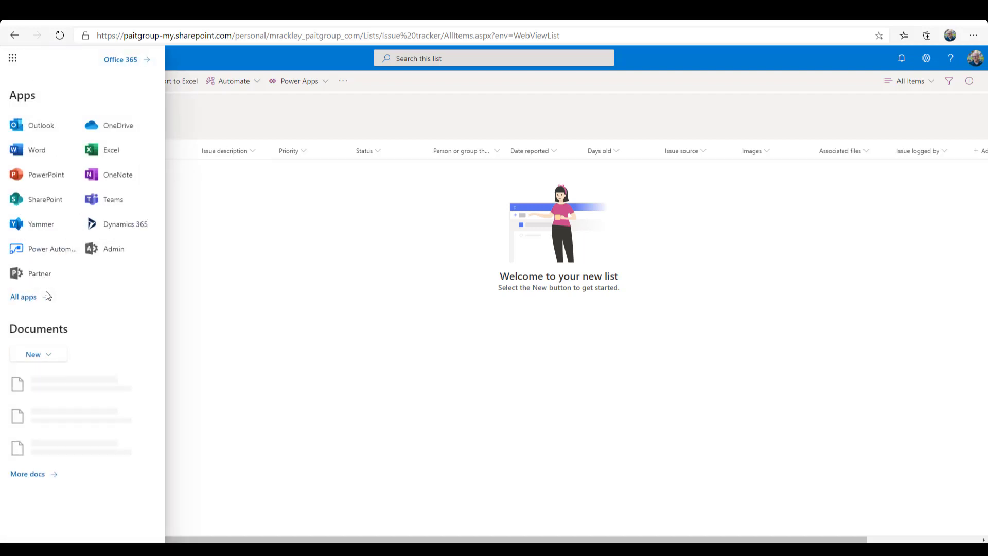
pyautogui.click(120, 125)
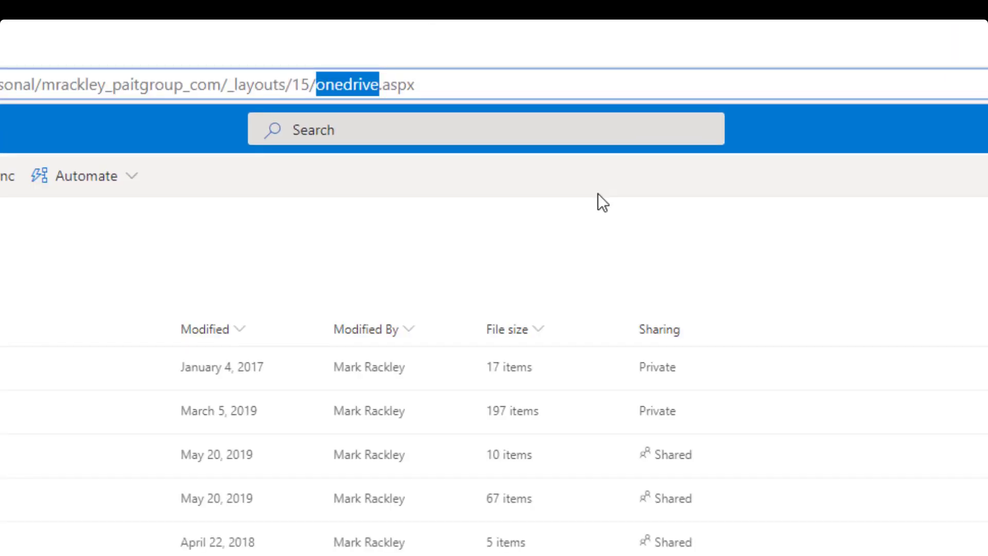
# Load the OneDrive site's settings page and view its Site libraries and lists.
pyautogui.write('settings')
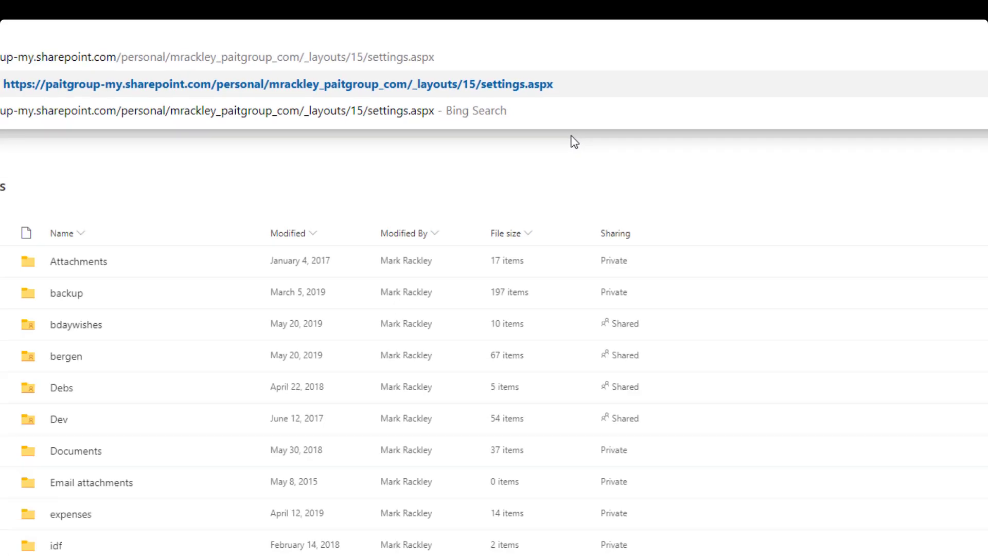
pyautogui.press('Return')
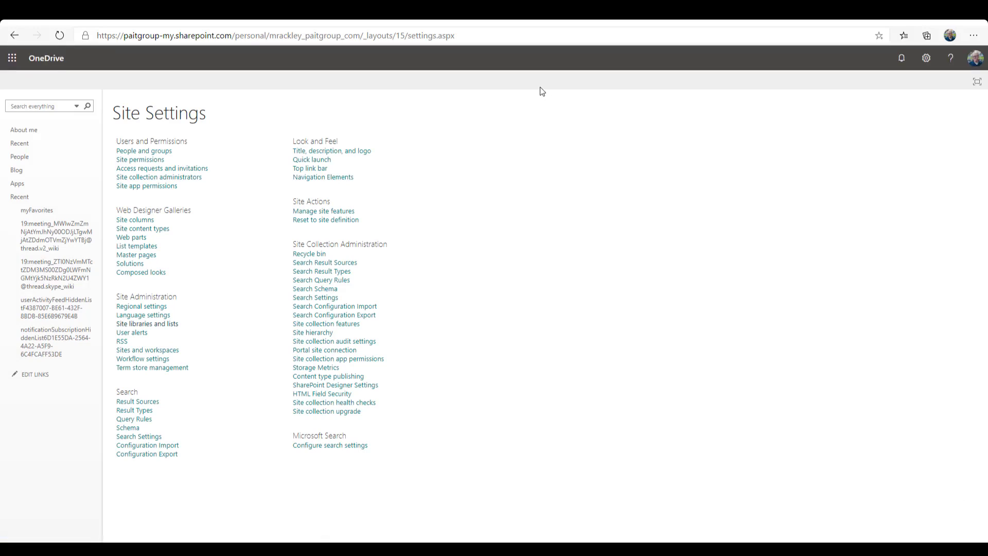
pyautogui.click(167, 328)
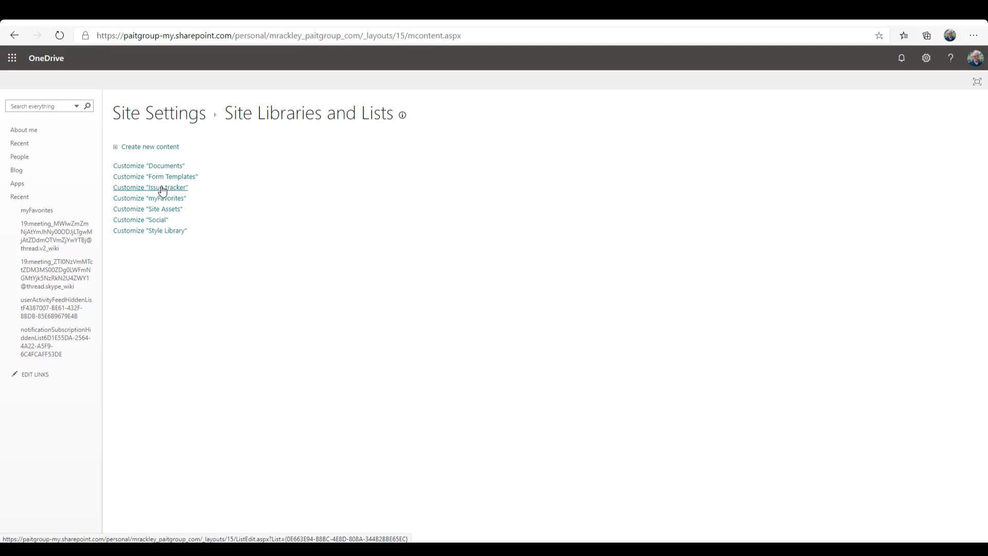
# Back on Lists home, create an Employee onboarding list from its template, saved to Demo.
pyautogui.hotkey('alt', 'Left')
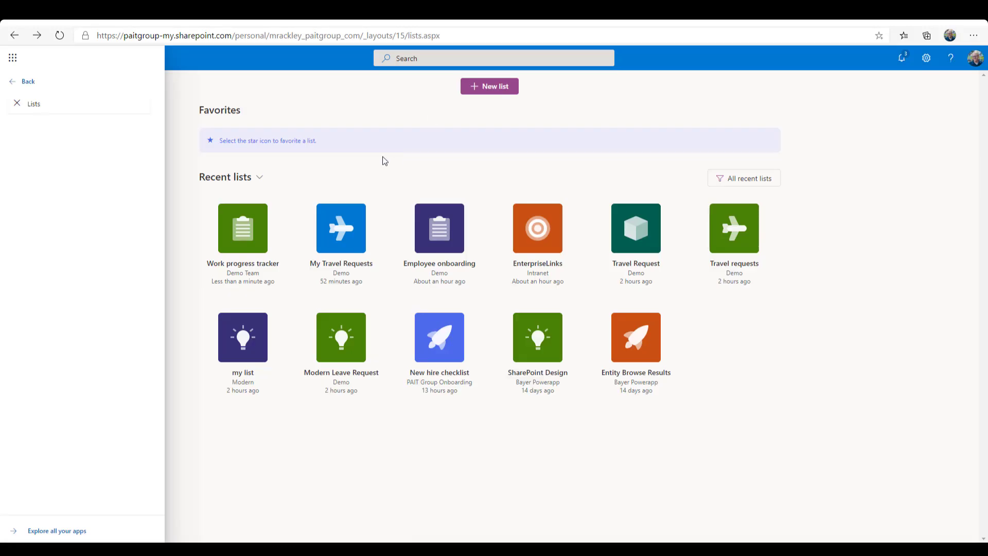
pyautogui.click(493, 87)
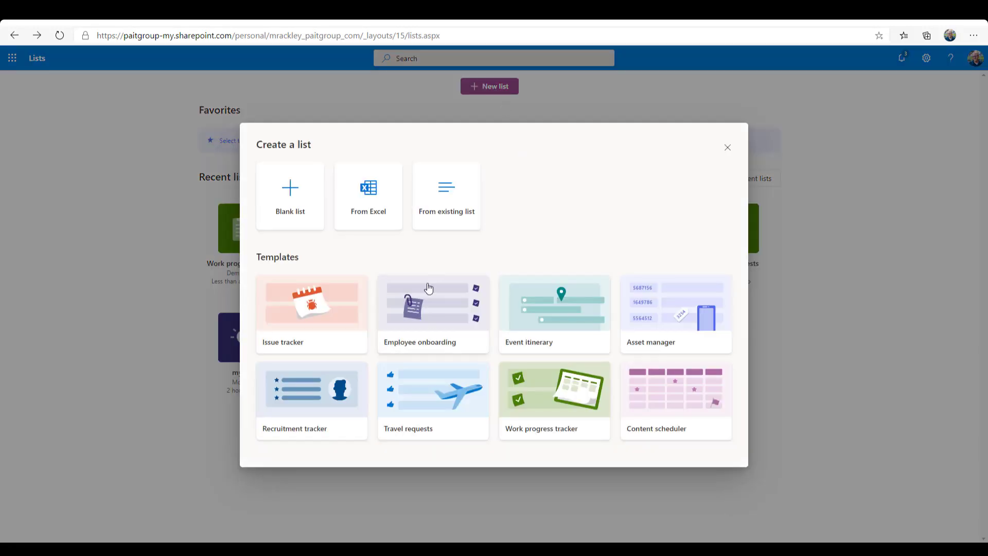
pyautogui.click(421, 313)
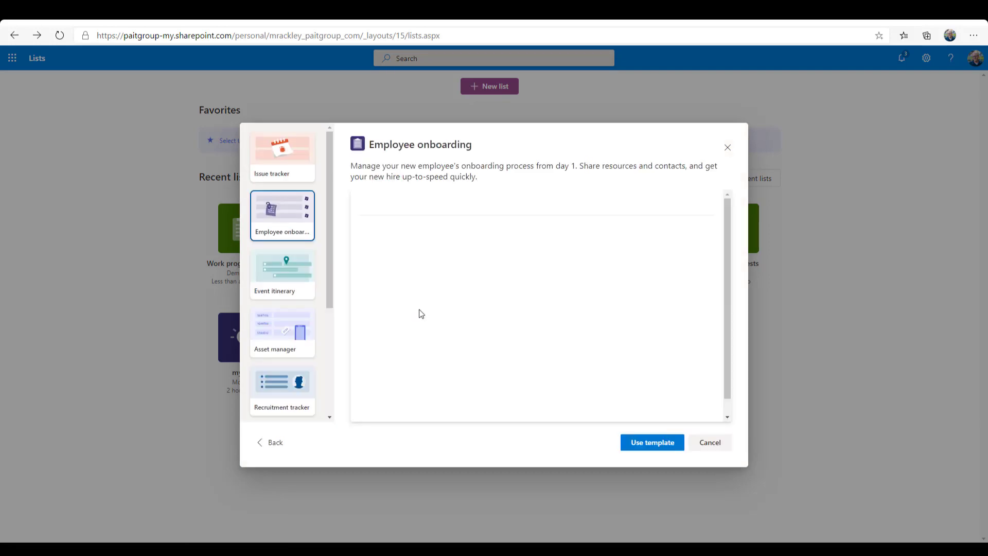
pyautogui.click(646, 448)
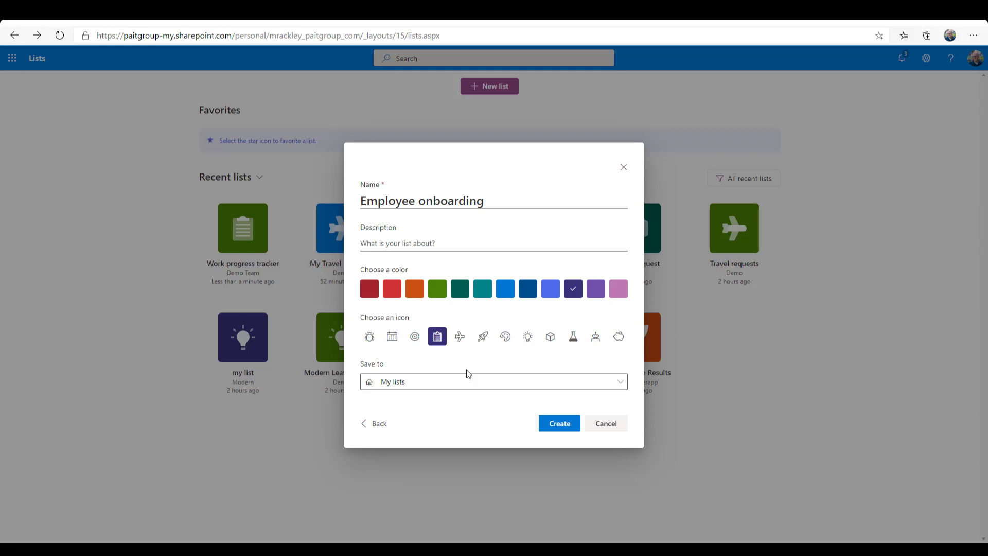
pyautogui.click(421, 381)
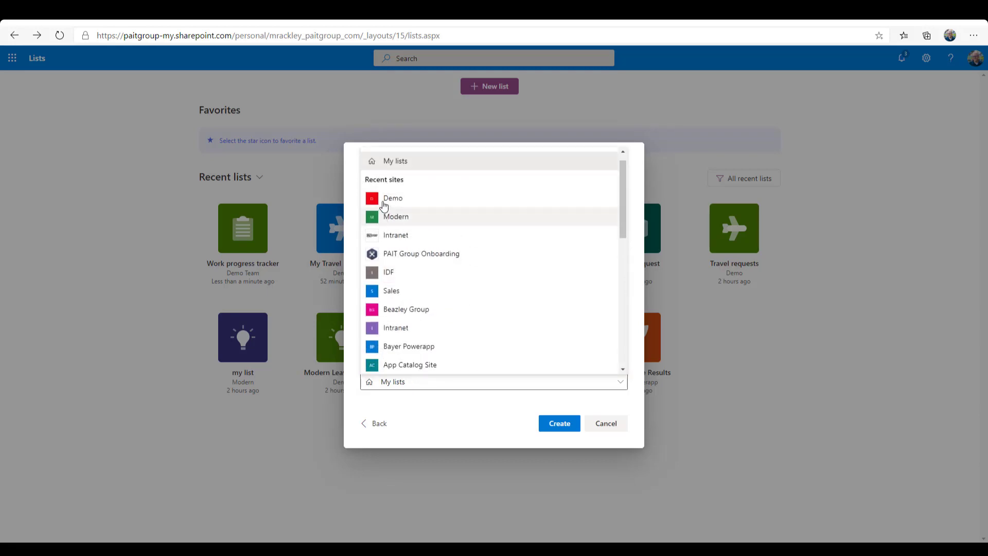
pyautogui.click(390, 201)
pyautogui.click(561, 443)
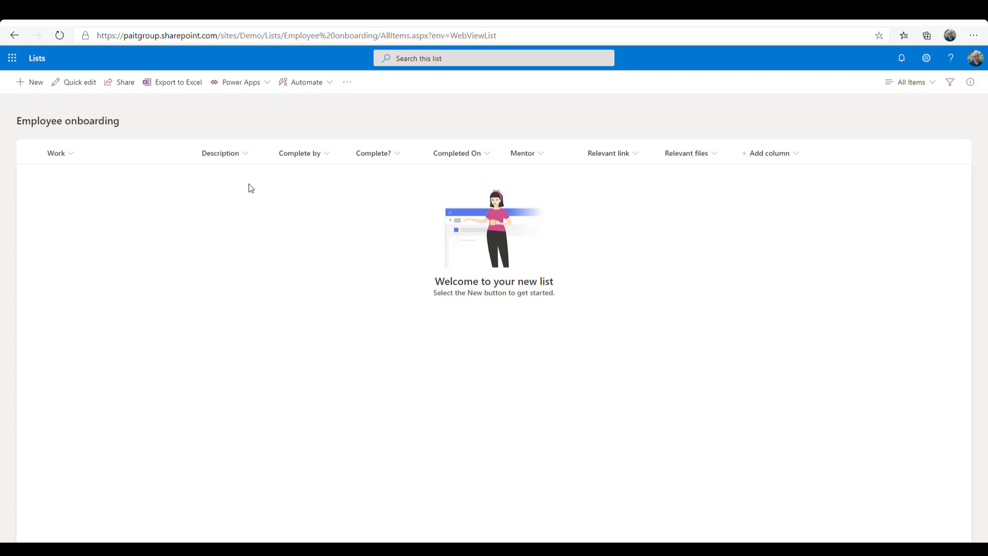
# Start a new list item and enter 'Work Item 1' as its Work title.
pyautogui.click(927, 58)
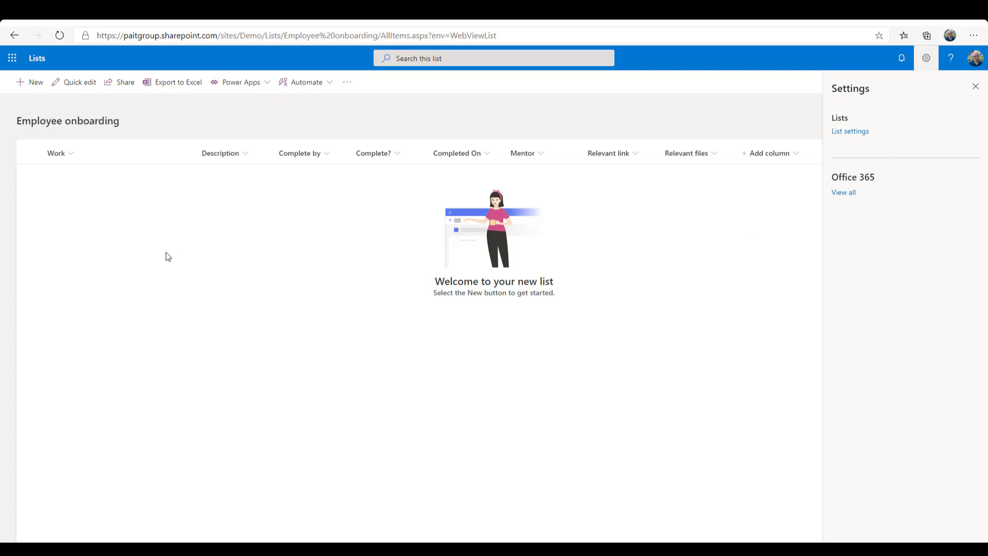
pyautogui.click(34, 83)
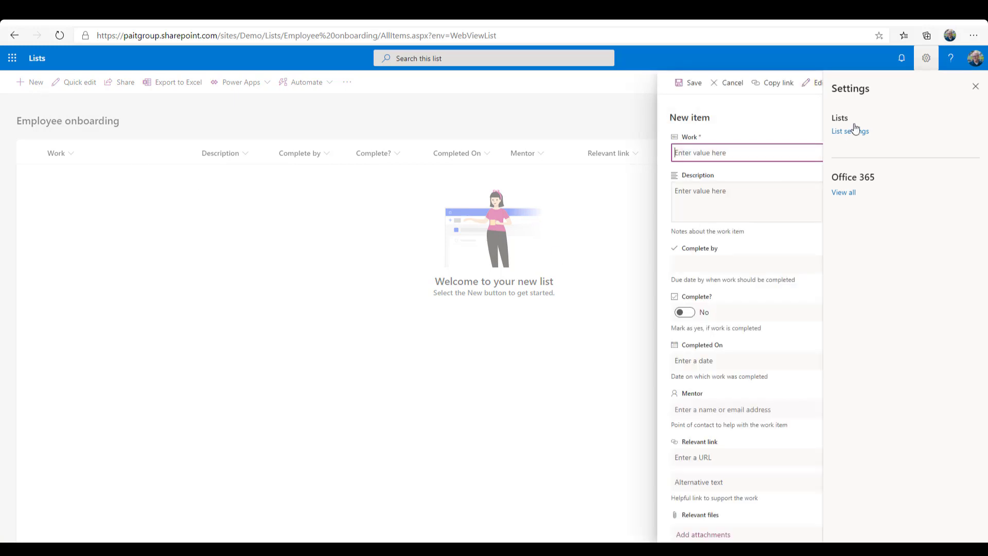
pyautogui.click(976, 86)
pyautogui.click(739, 150)
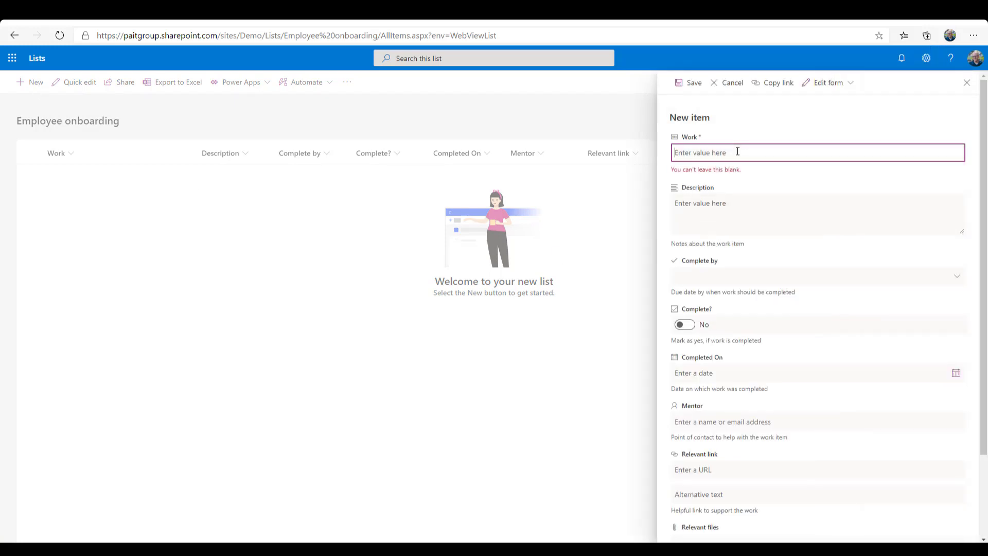
pyautogui.write('Working')
pyautogui.press('BackSpace')
pyautogui.press('BackSpace')
pyautogui.press('BackSpace')
pyautogui.write('Item 1')
pyautogui.press('Tab')
pyautogui.press('Tab')
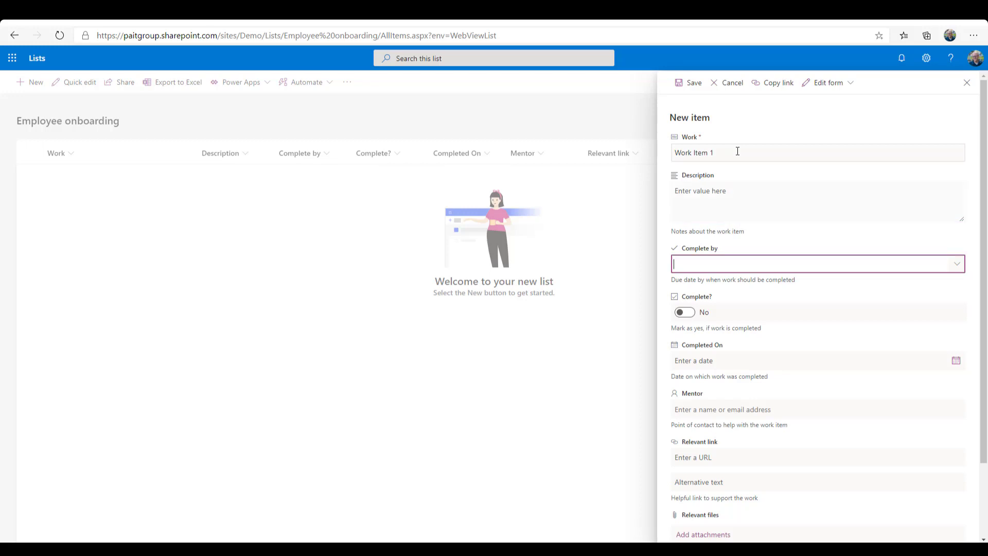
# Set Complete by to First day, Completed On to 7/8/2020, and assign the suggested mentor.
pyautogui.click(953, 267)
pyautogui.click(683, 316)
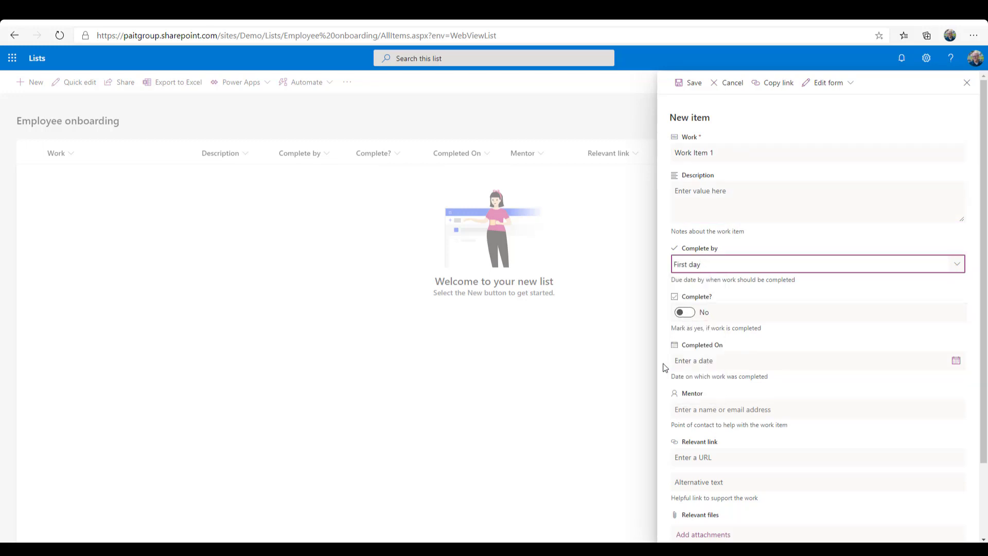
pyautogui.click(759, 362)
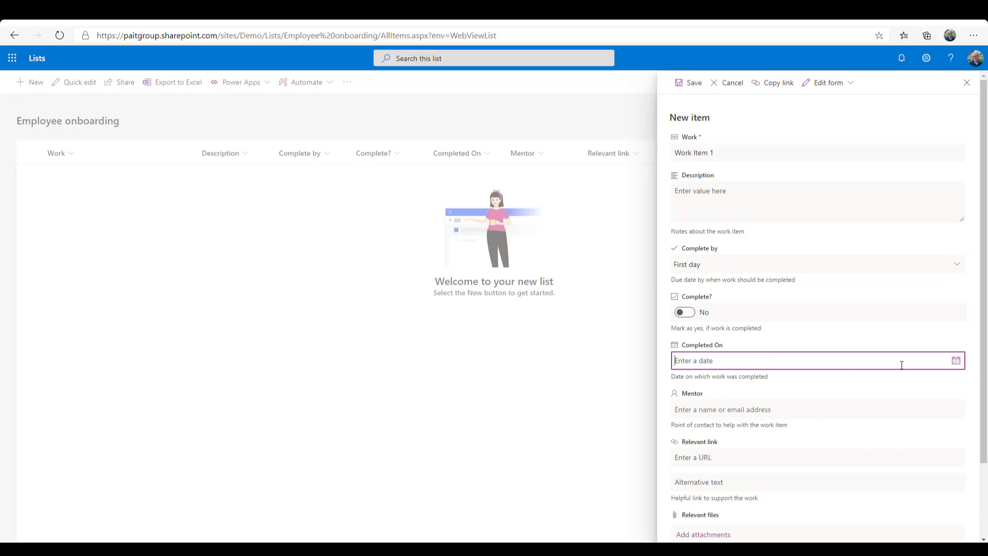
pyautogui.click(959, 362)
pyautogui.click(718, 419)
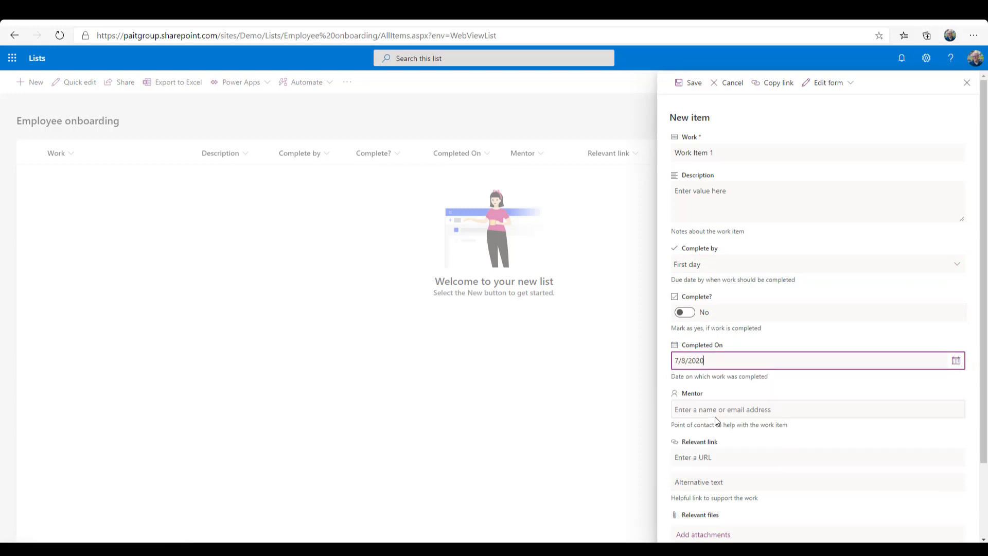
pyautogui.click(713, 410)
pyautogui.write('mark')
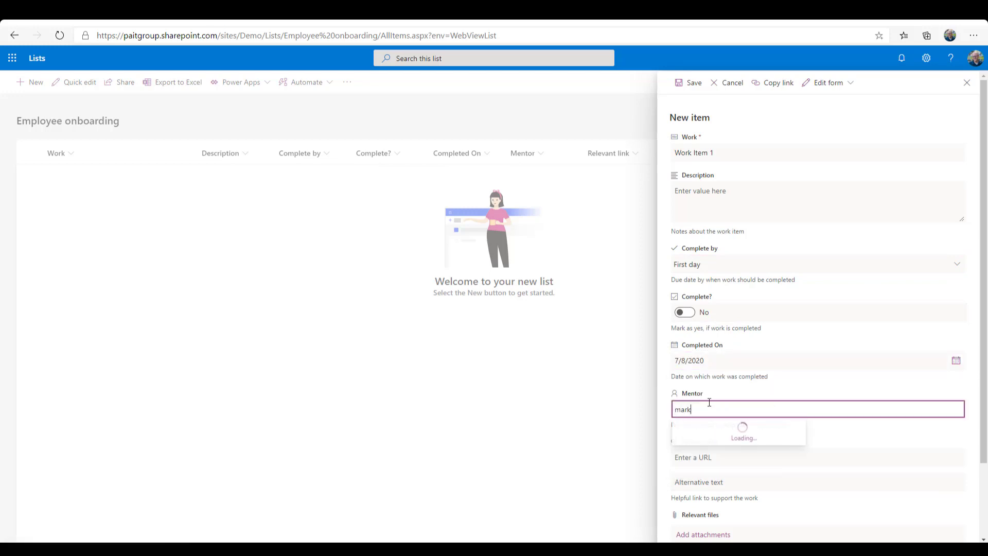
pyautogui.click(779, 430)
pyautogui.scroll(-2, 793, 441)
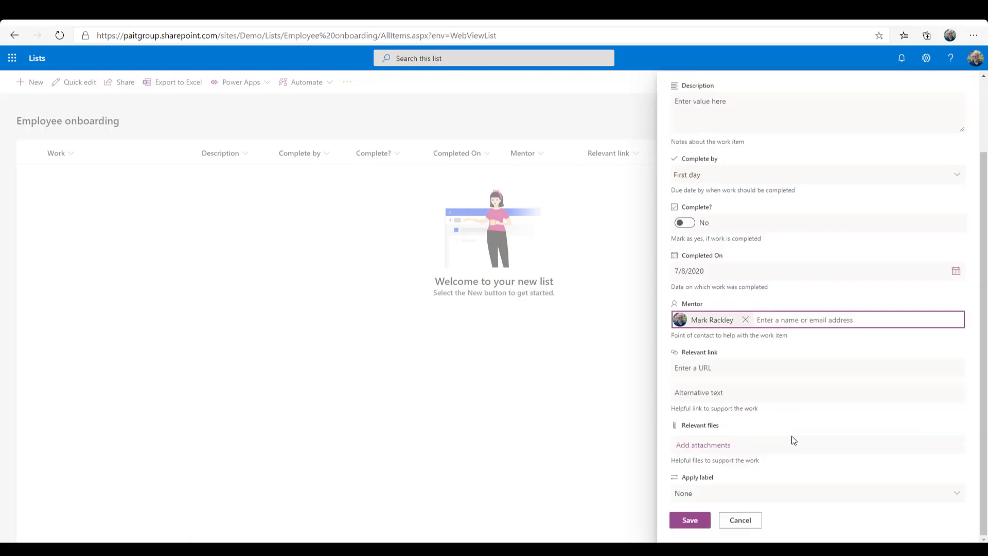
pyautogui.click(689, 521)
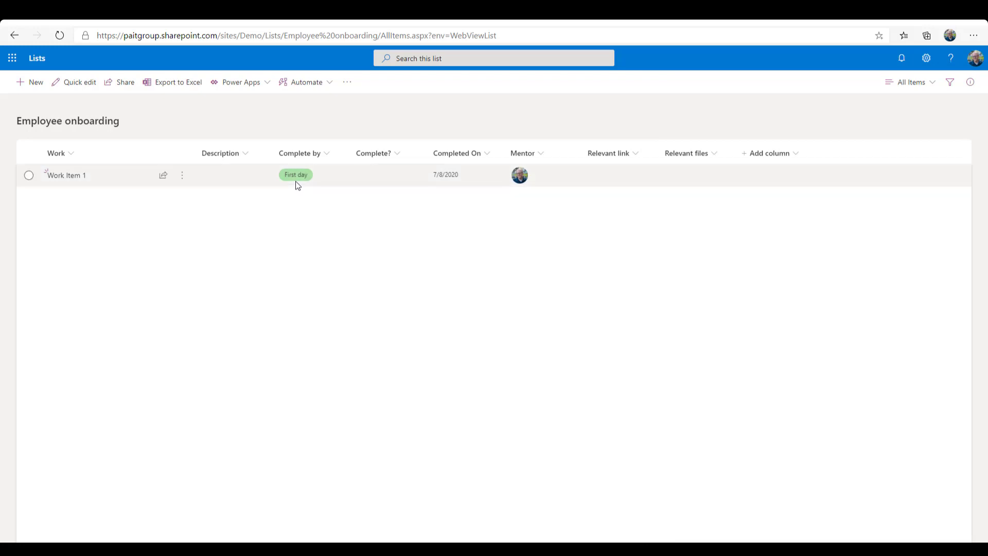
pyautogui.moveTo(522, 178)
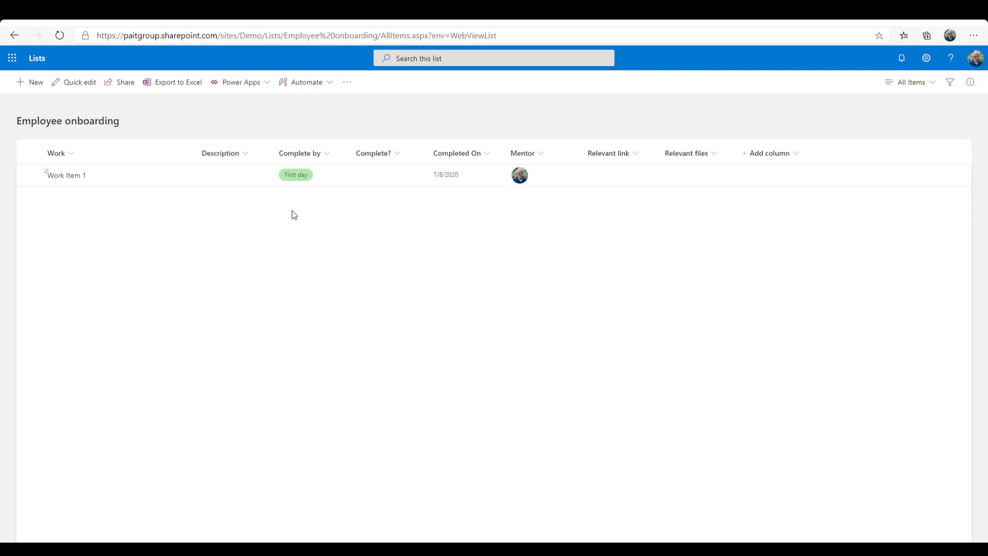
pyautogui.click(543, 153)
pyautogui.moveTo(554, 252)
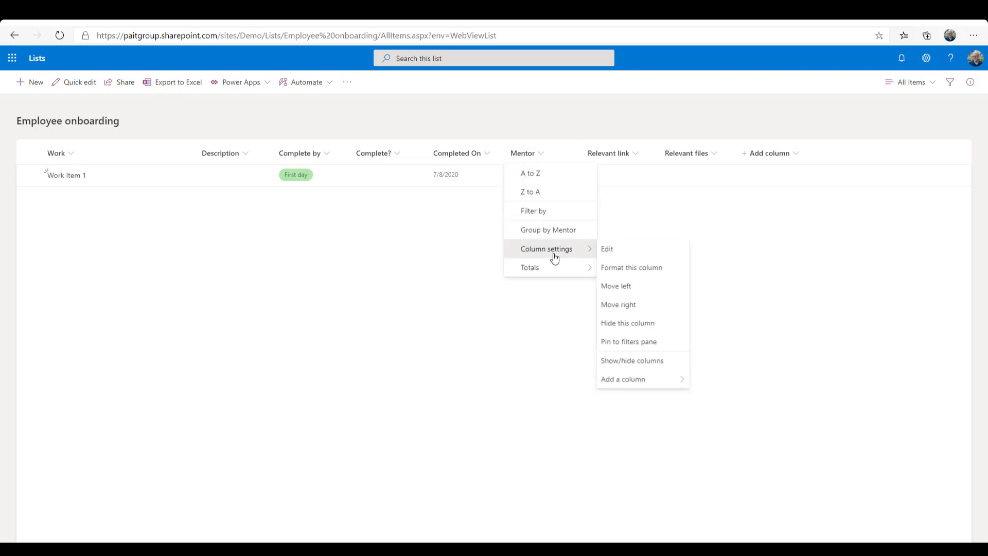
pyautogui.click(641, 268)
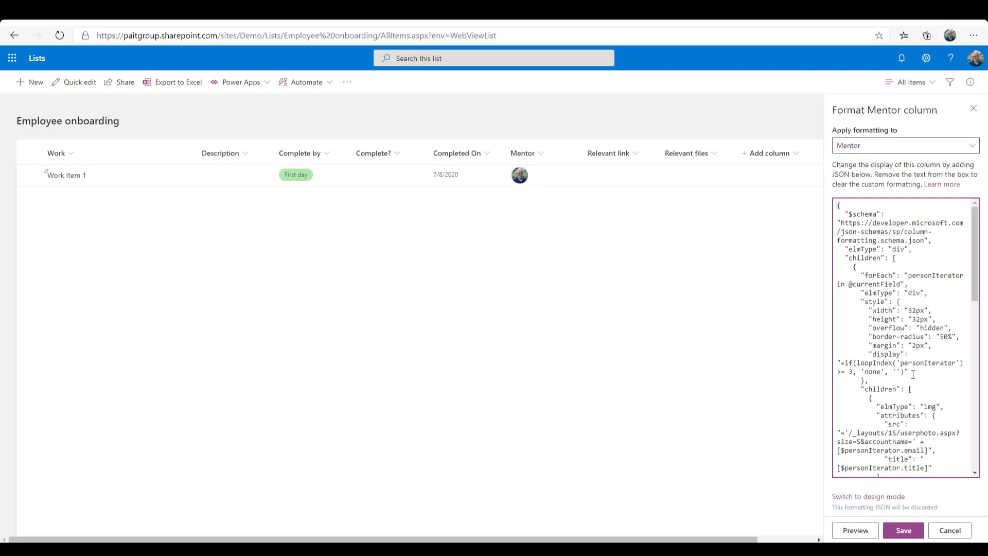
pyautogui.scroll(-5, 894, 334)
pyautogui.scroll(-5, 893, 334)
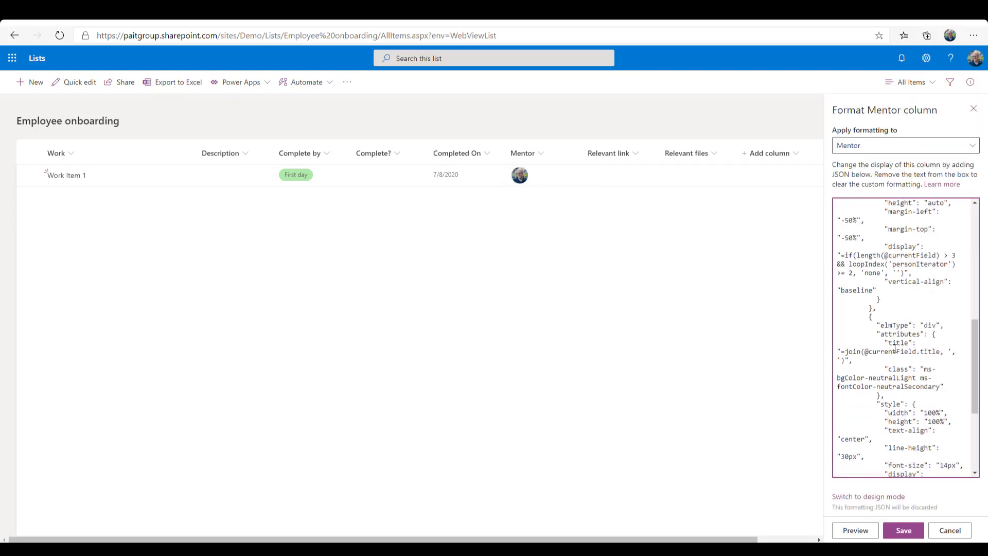
pyautogui.scroll(4, 895, 347)
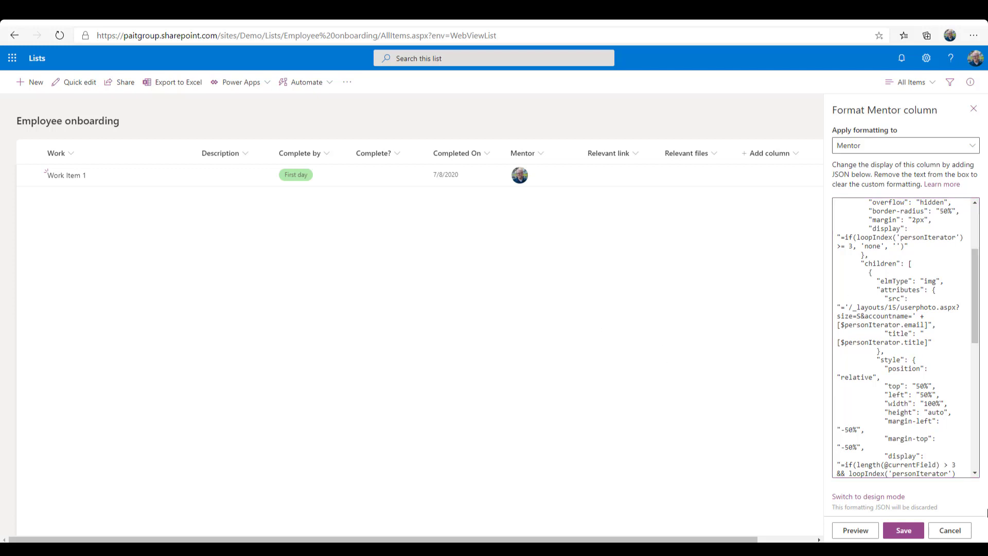
pyautogui.click(951, 530)
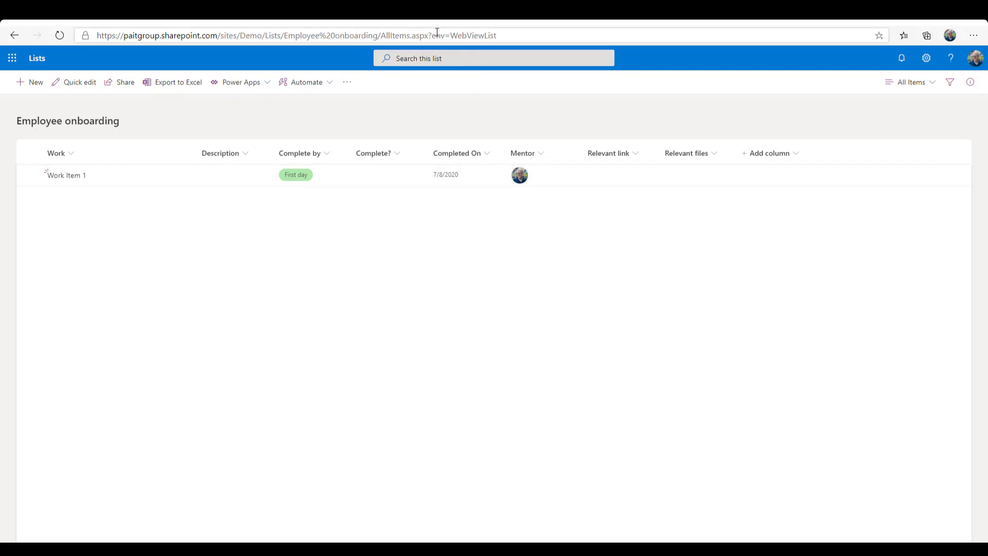
# Remove ?env=WebViewList from the list's URL and reload the page.
pyautogui.moveTo(428, 35); pyautogui.dragTo(509, 36)
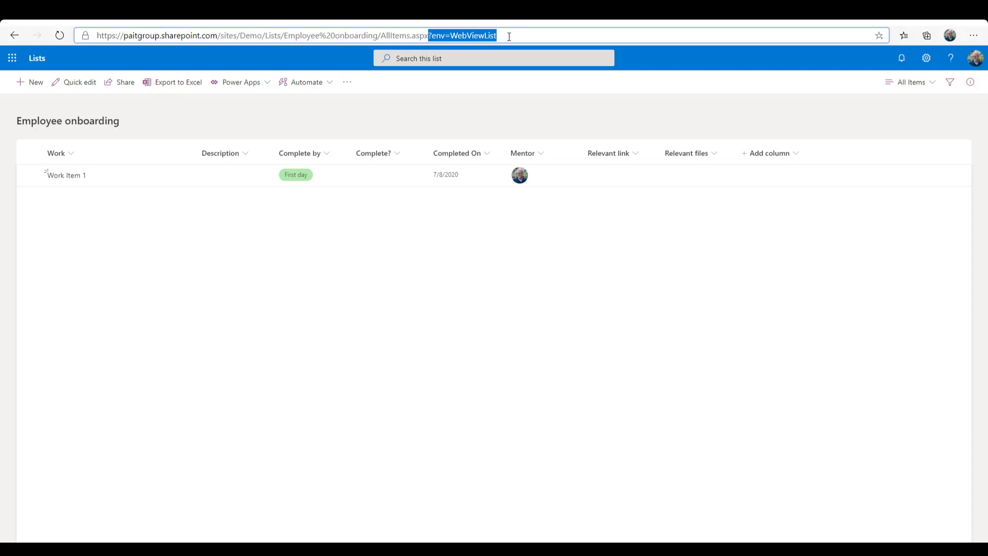
pyautogui.press('BackSpace')
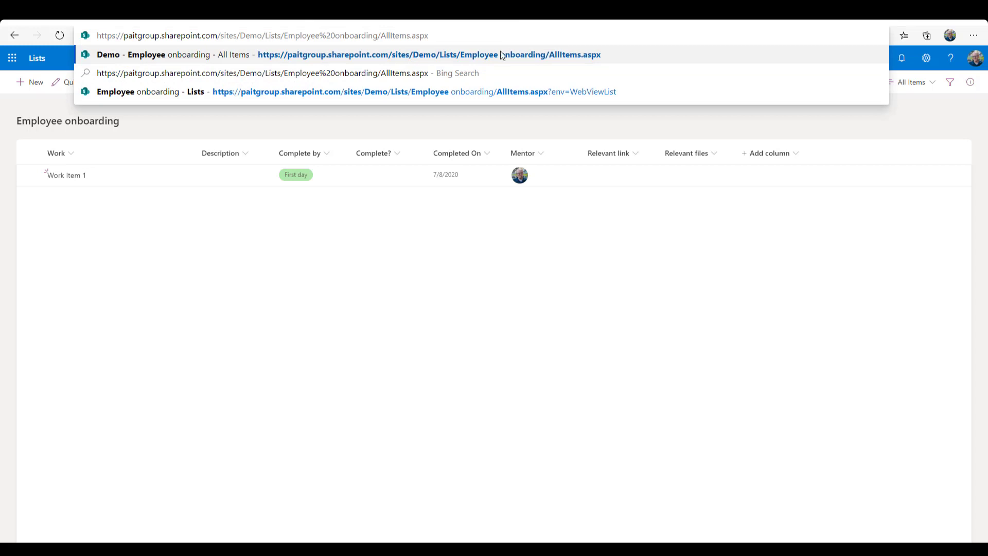
pyautogui.press('Return')
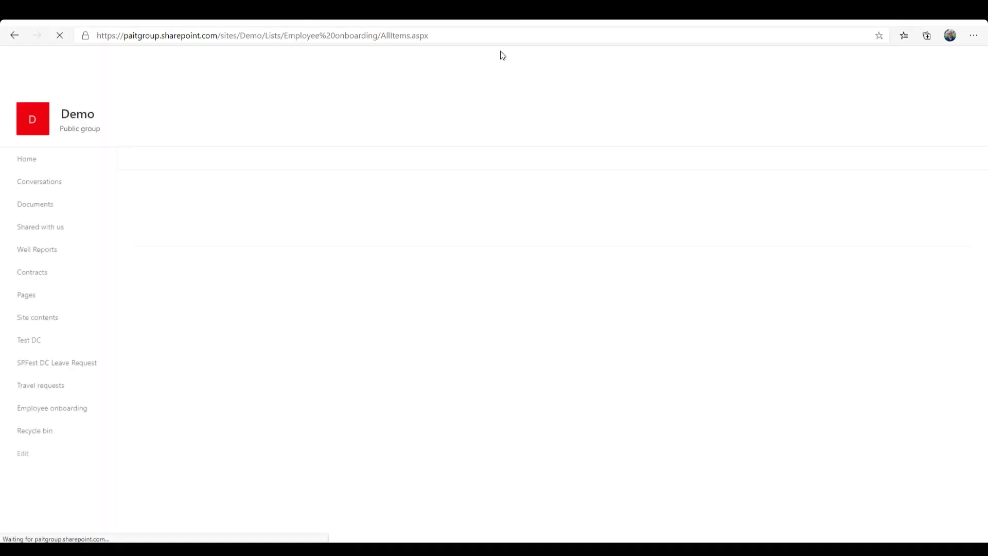